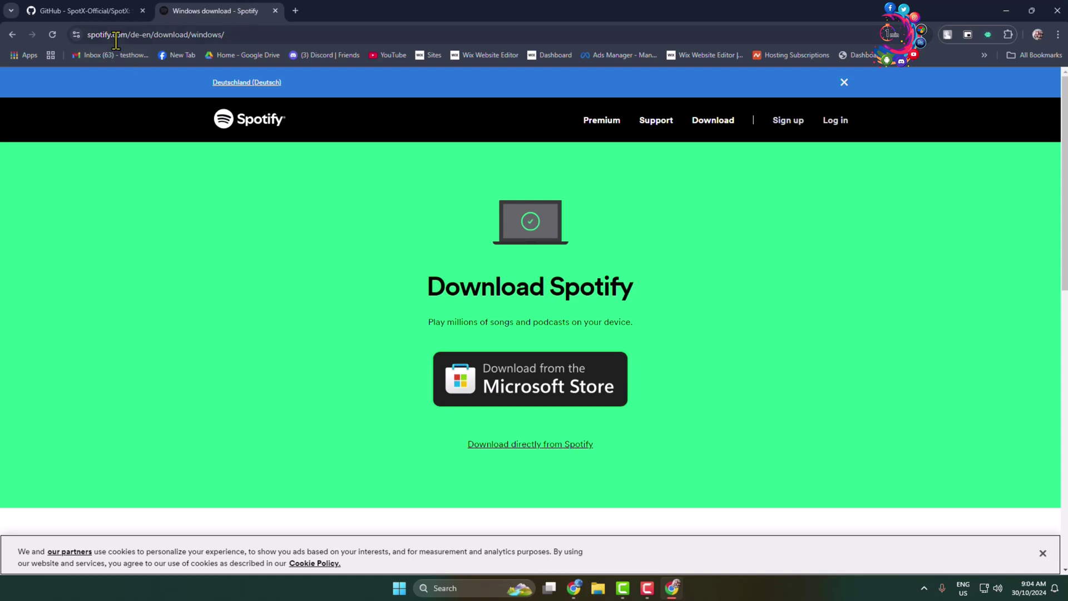
- Download SpotifySetup.exe directly from Spotify and confirm the download finished in Chrome
left_click(348, 37)
left_click(843, 229)
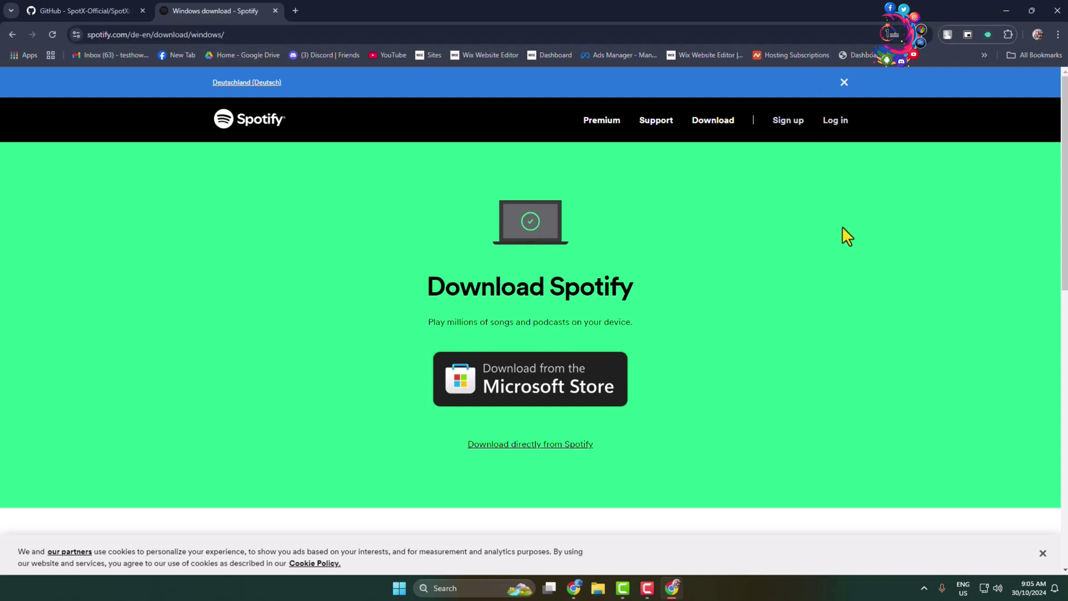
left_click(526, 451)
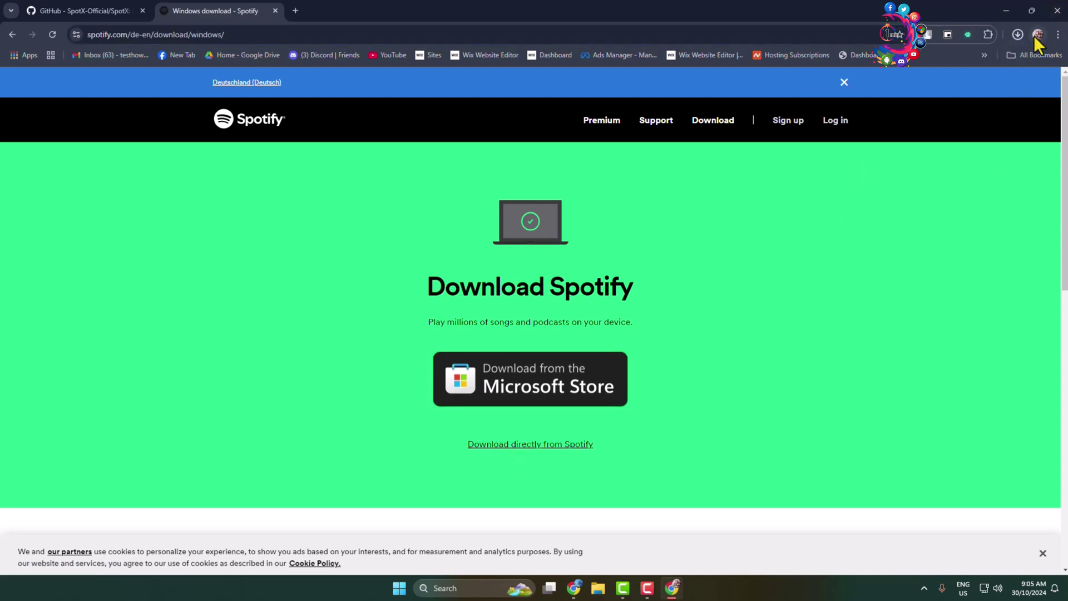
left_click(1019, 34)
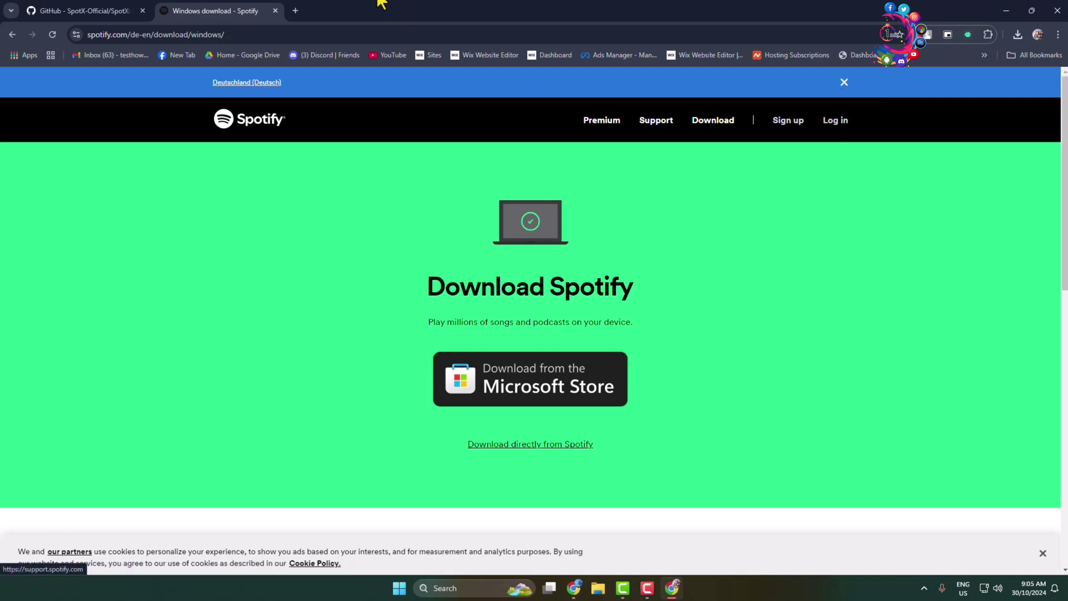
- Close the Spotify tab and expand the SpotX readme's 'Usual installation (New theme)' section
left_click(274, 12)
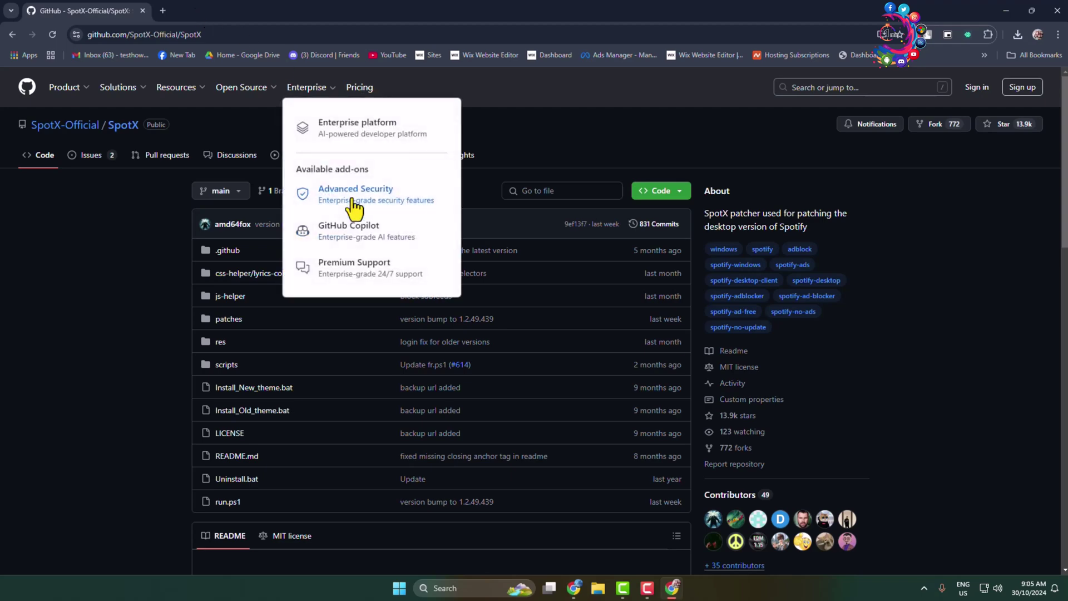
scroll(357, 227, "down", 2)
scroll(357, 228, "down", 3)
scroll(357, 228, "down", 3)
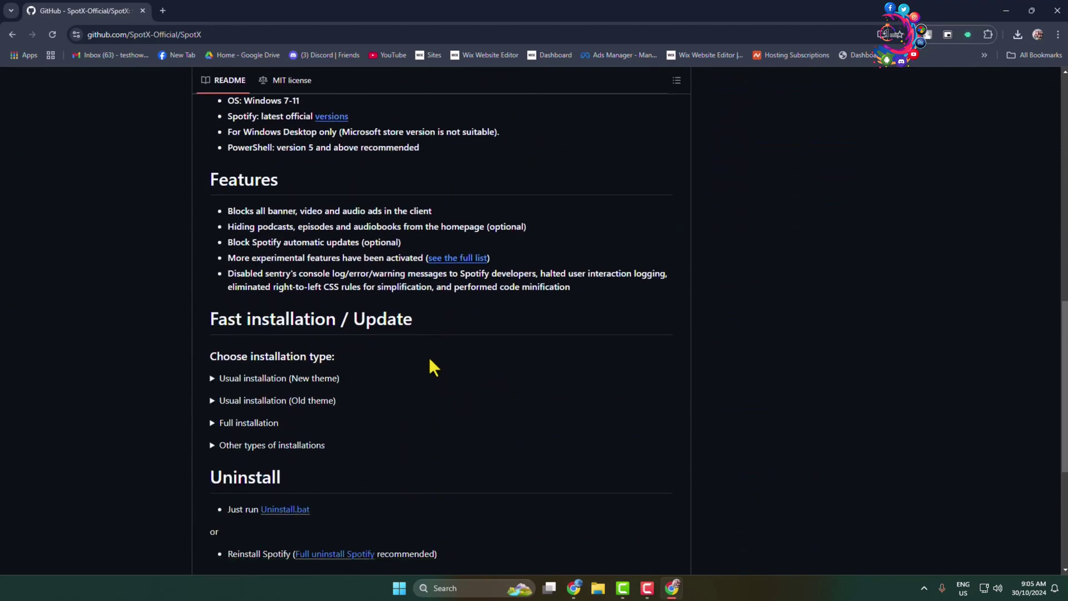
left_click(214, 383)
scroll(283, 434, "down", 1)
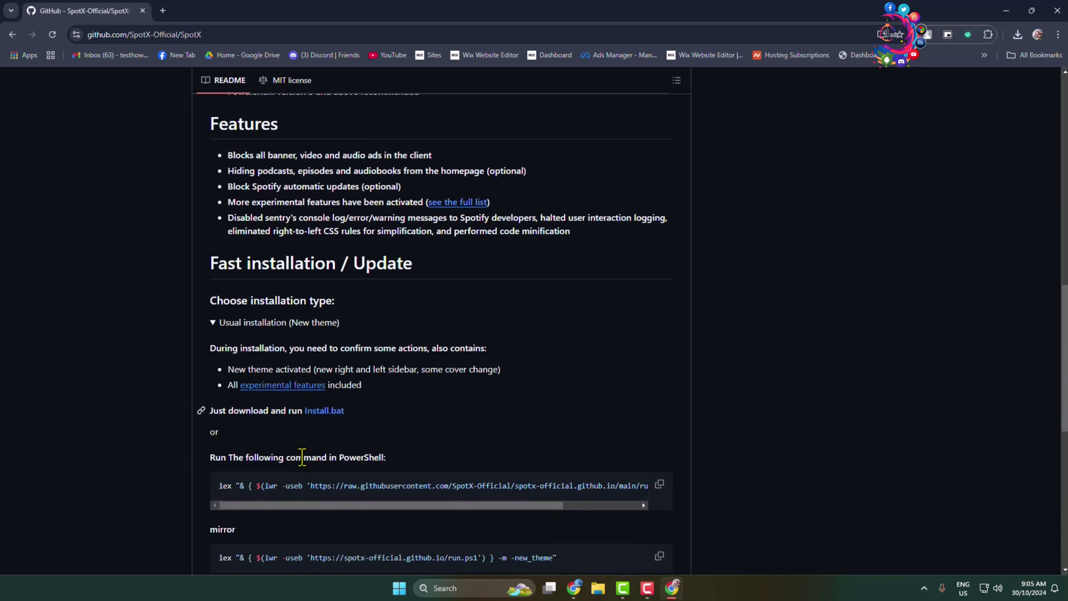
- Download and open Install_New_theme.bat, choosing 'More info' then 'Run anyway' in SmartScreen
left_click(320, 415)
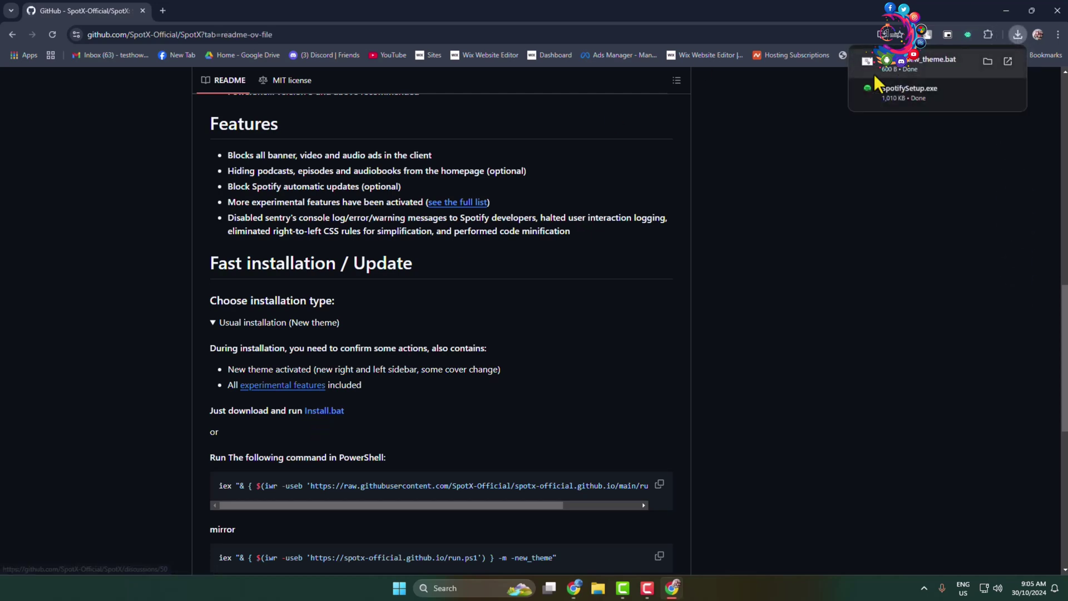
left_click(910, 67)
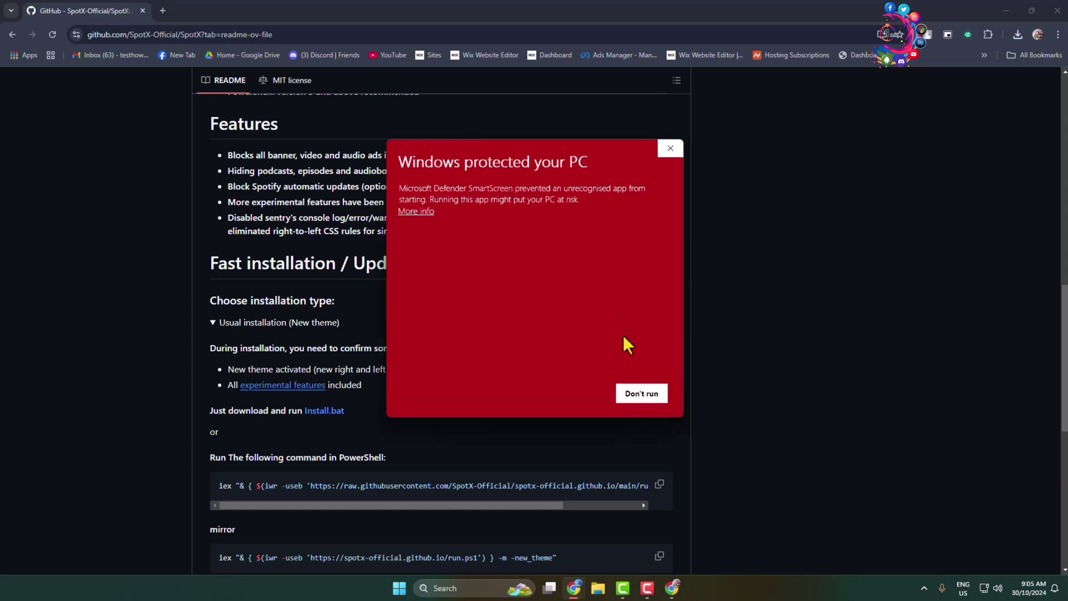
left_click(416, 210)
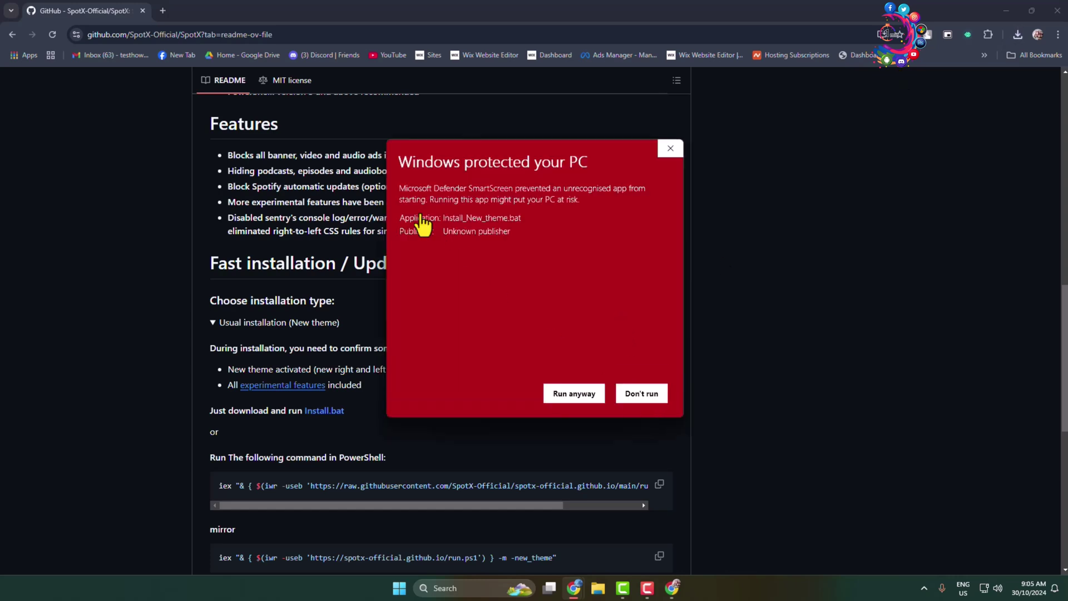
left_click(573, 394)
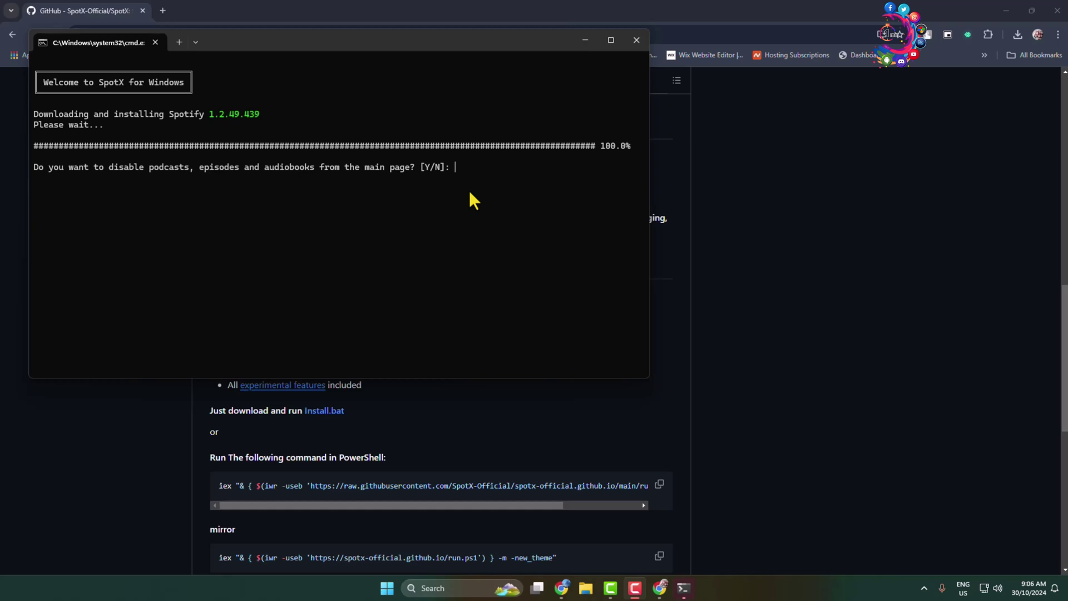
type("N")
- Answer no to both prompts, keeping podcasts on the main page and Spotify updates unblocked
key("Return")
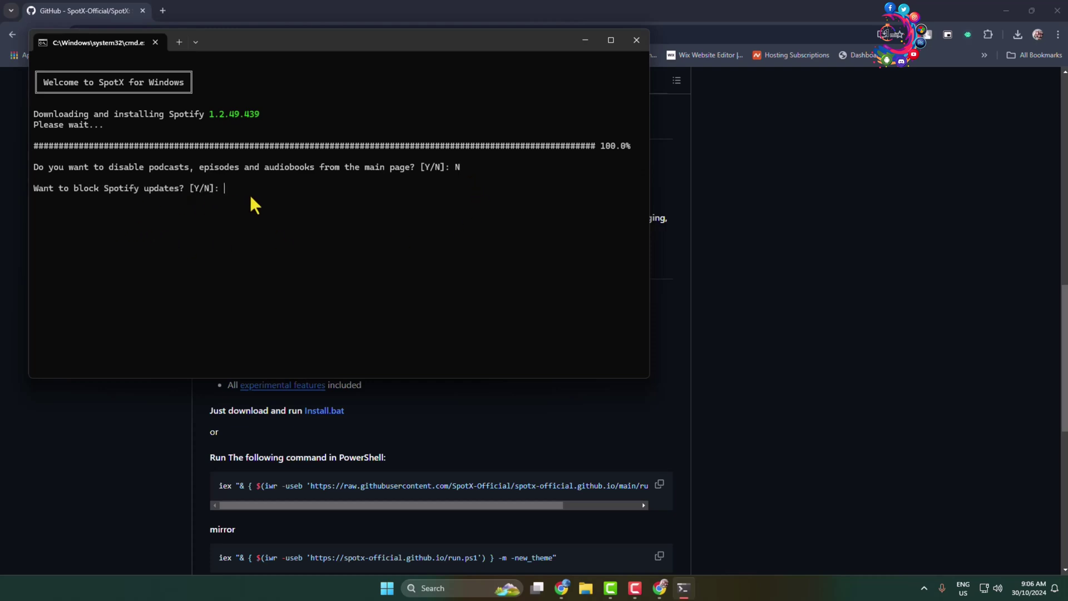
type("N")
key("Return")
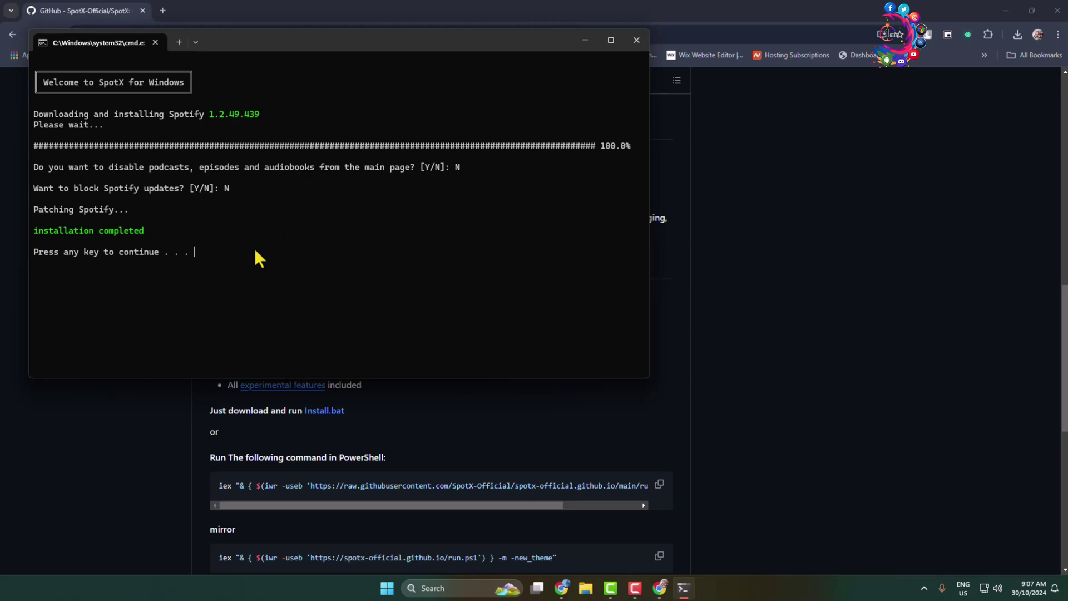
- Dismiss the SpotX console after it reports installation completed
key("Return")
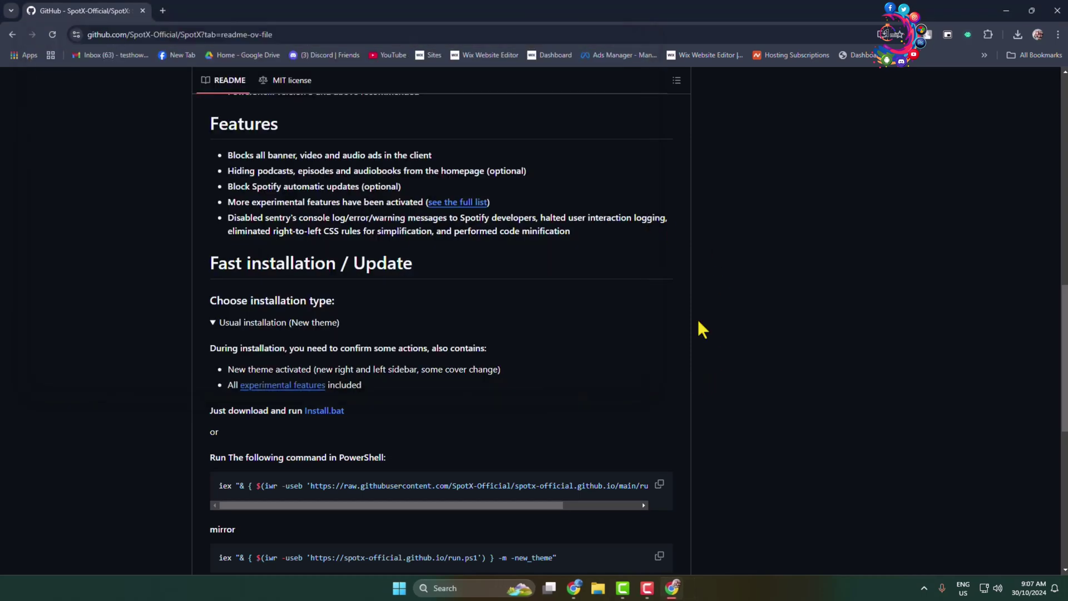
scroll(765, 207, "up", 5)
scroll(705, 357, "up", 4)
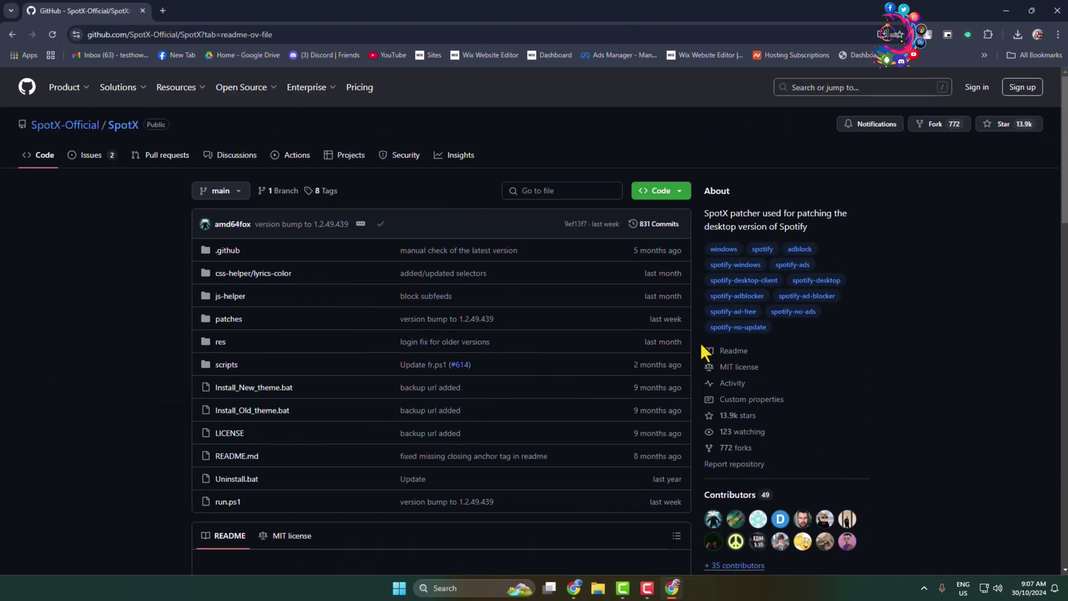